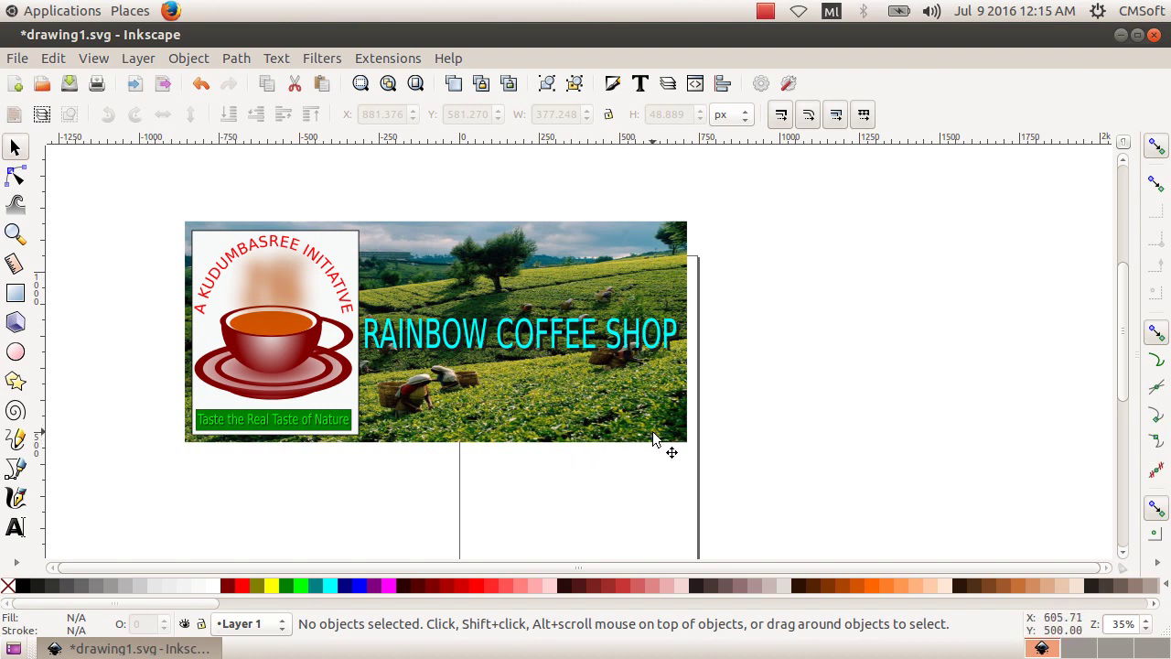
Switch the desktop keyboard input language to Malayalam from the top-panel indicator.
left_click(833, 11)
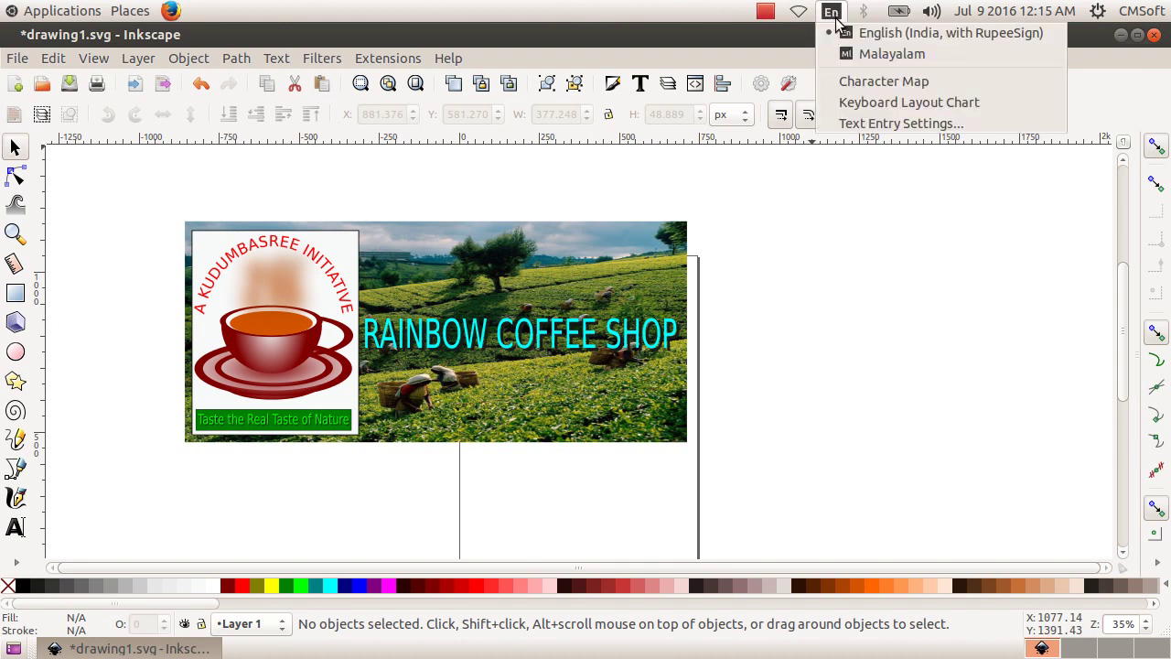
left_click(846, 56)
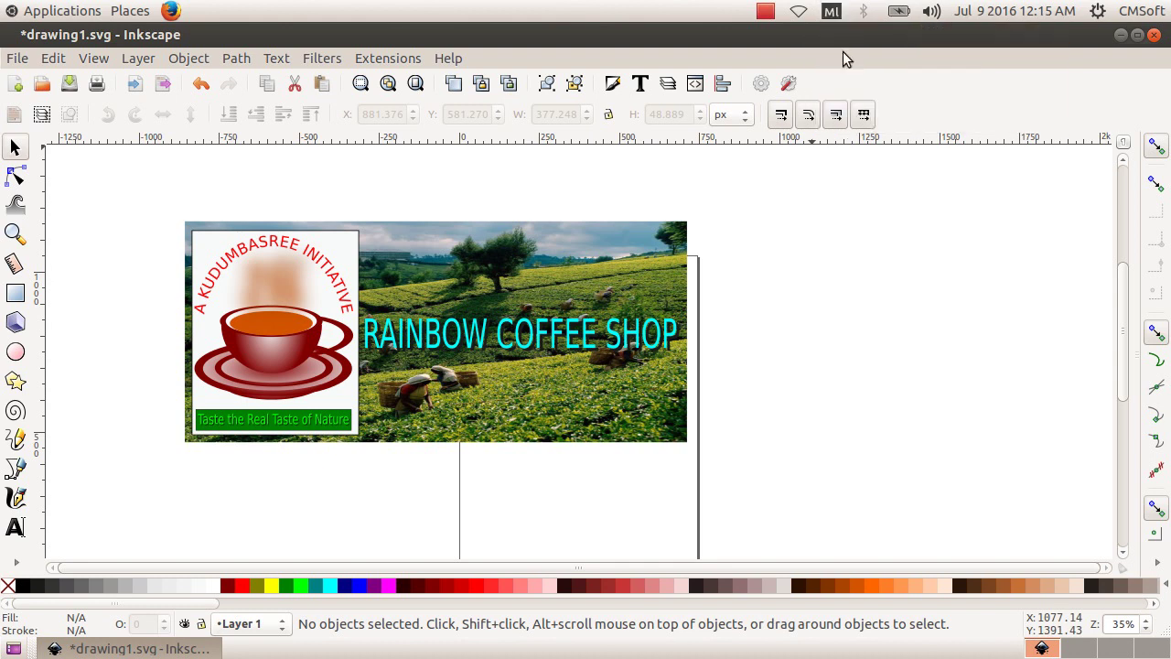
Add the Malayalam text 'കും്രാപന്രീരംഭം' to the canvas right of the banner.
left_click(16, 528)
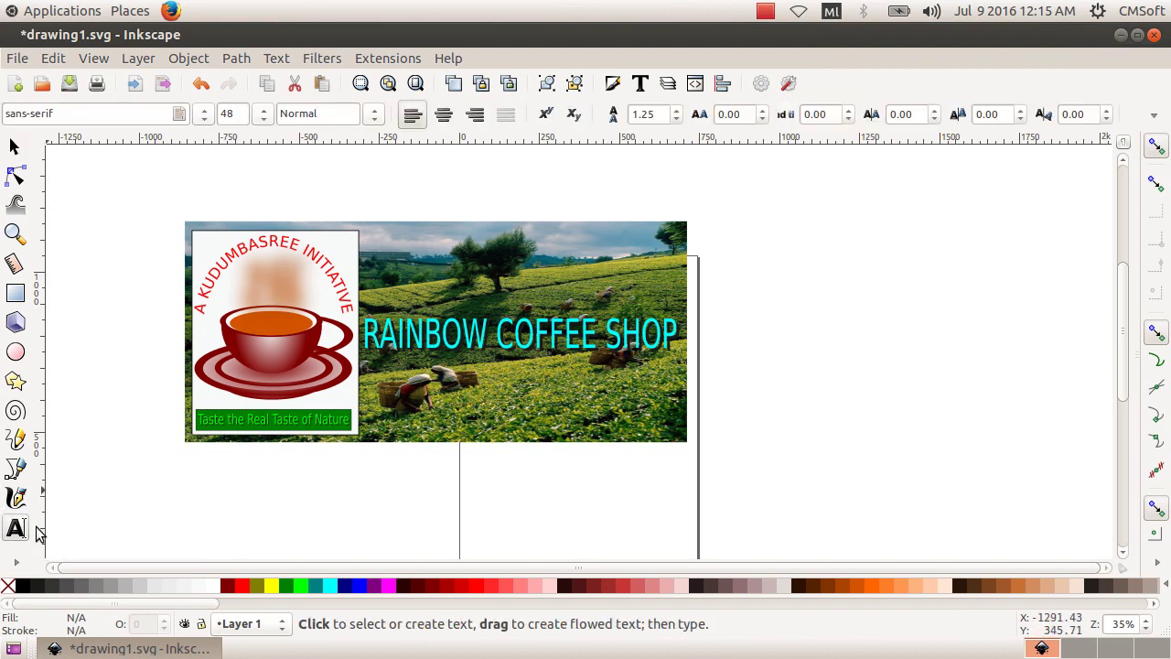
left_click(740, 309)
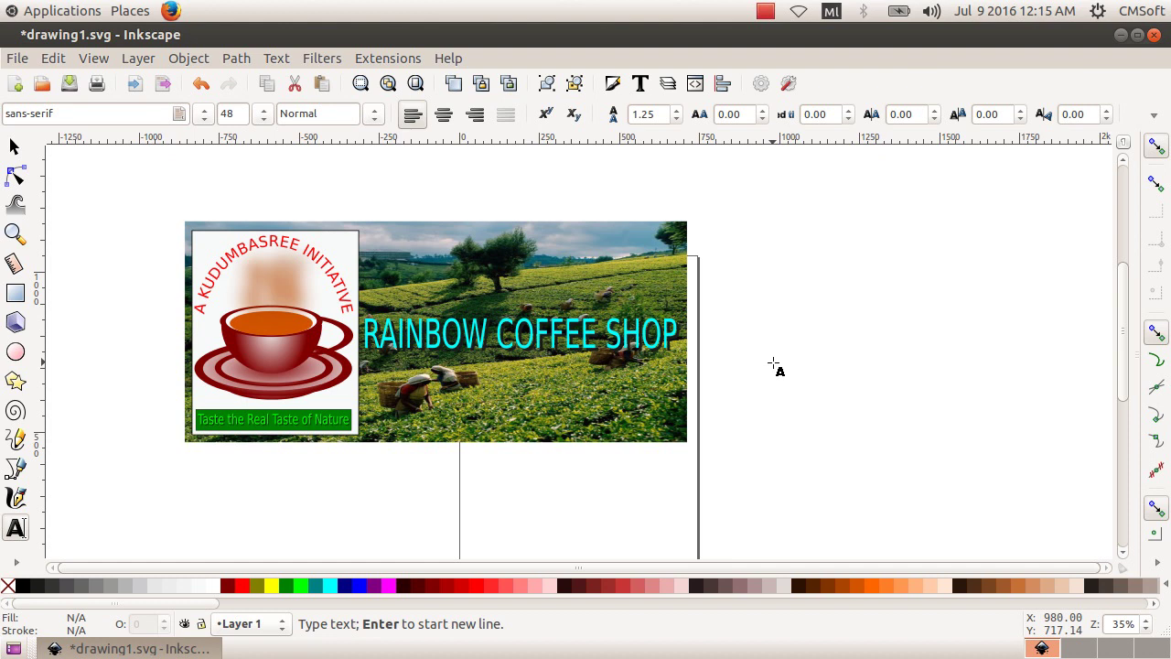
type("കു")
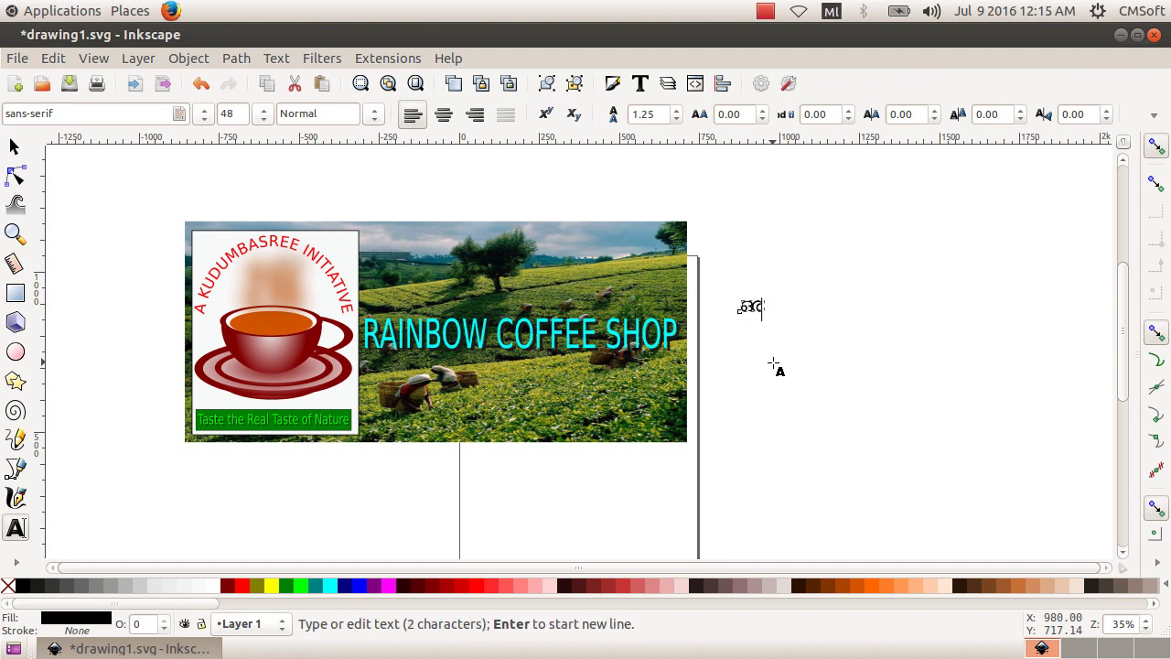
type("ം")
type("്ര")
type("ാപ")
type("ന")
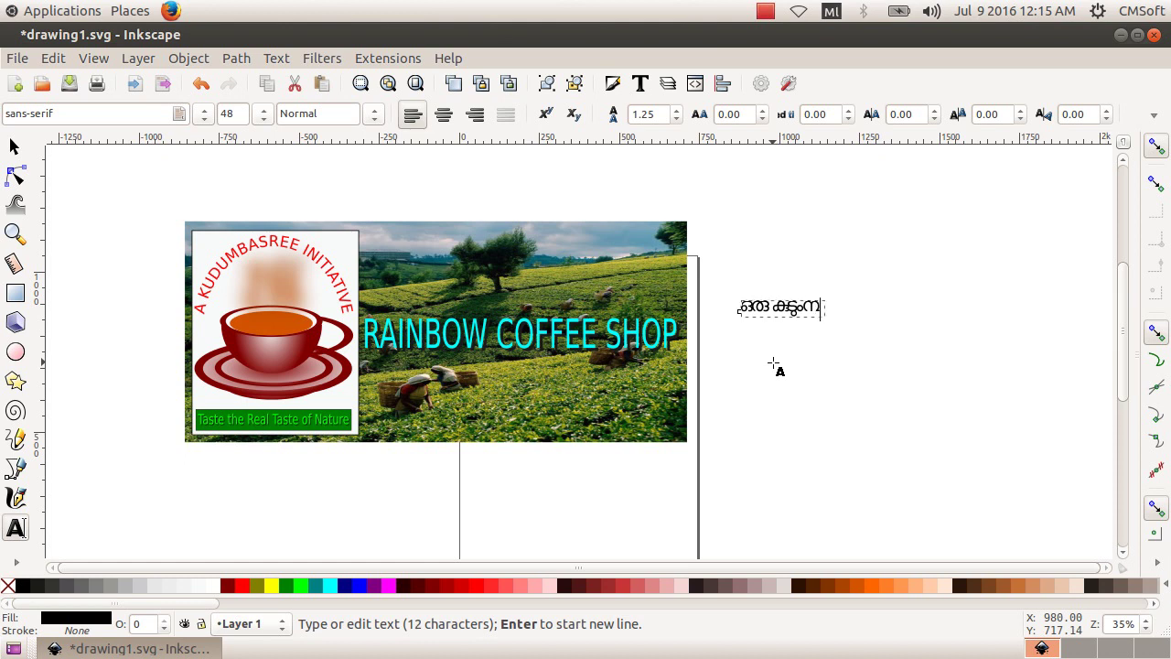
type("്ര")
type("ീ സ")
type("രം")
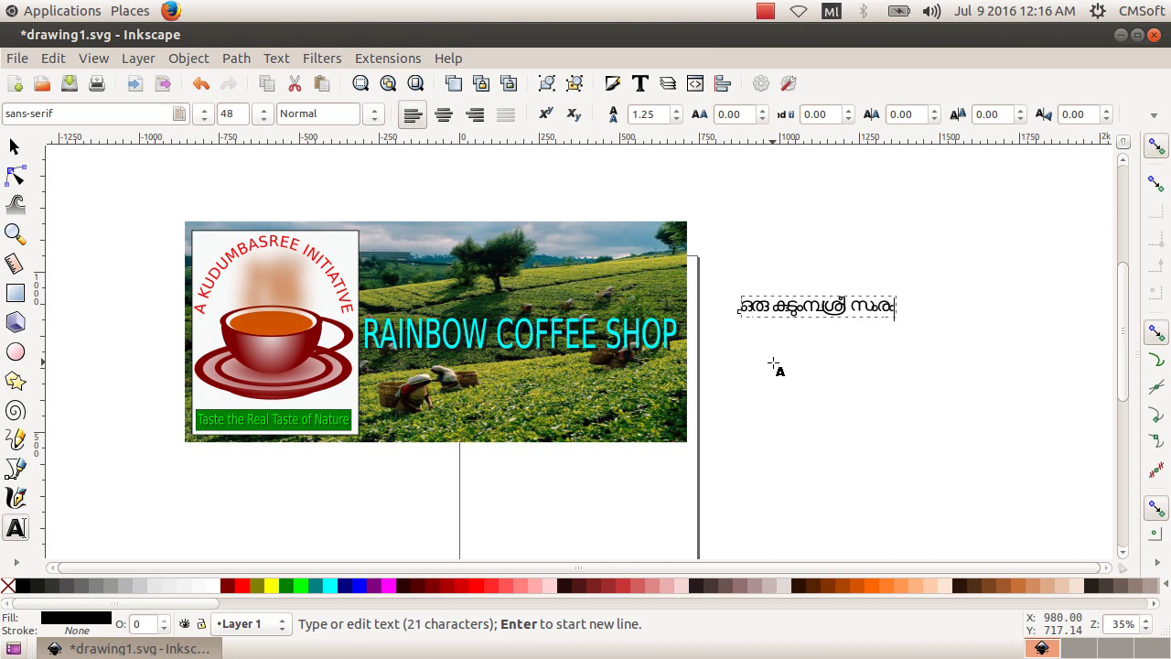
type("ഭം")
Enlarge the Malayalam caption, fill it Aqua cyan, and make it slightly shorter.
left_click(14, 147)
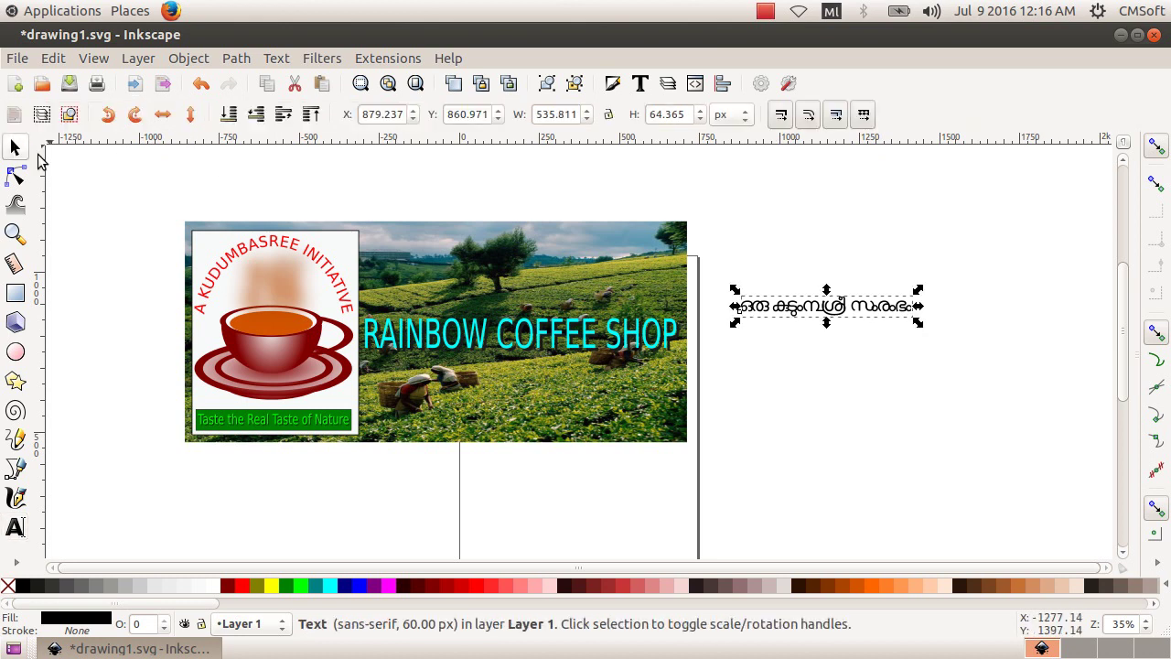
left_click_drag(918, 322, 954, 331)
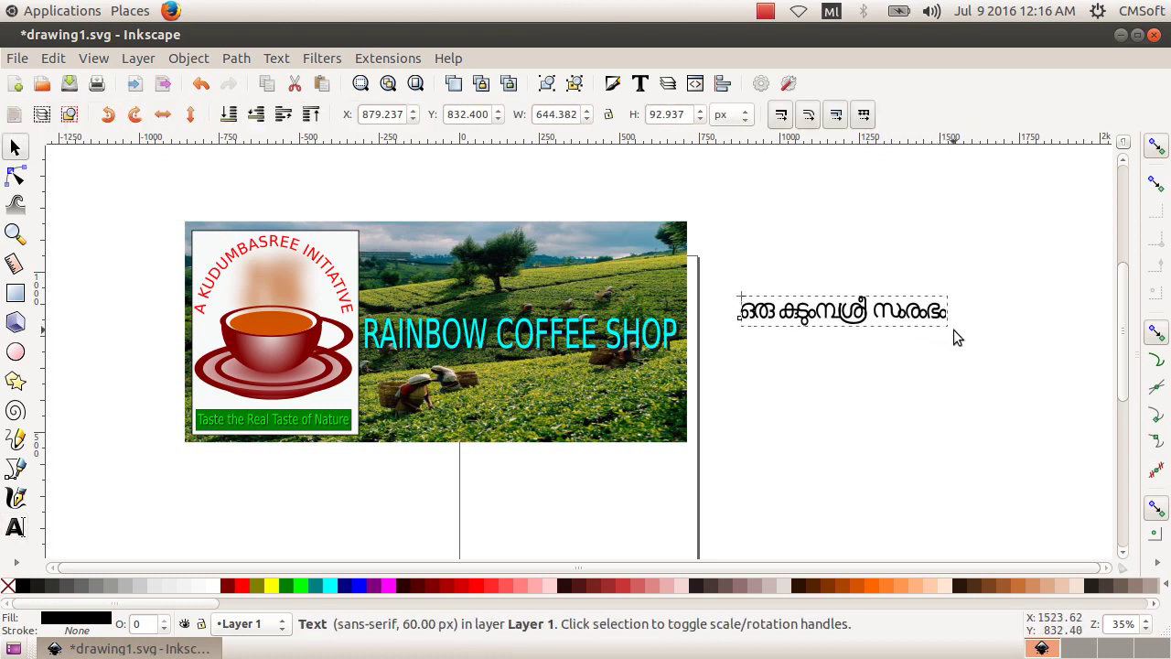
left_click(330, 586)
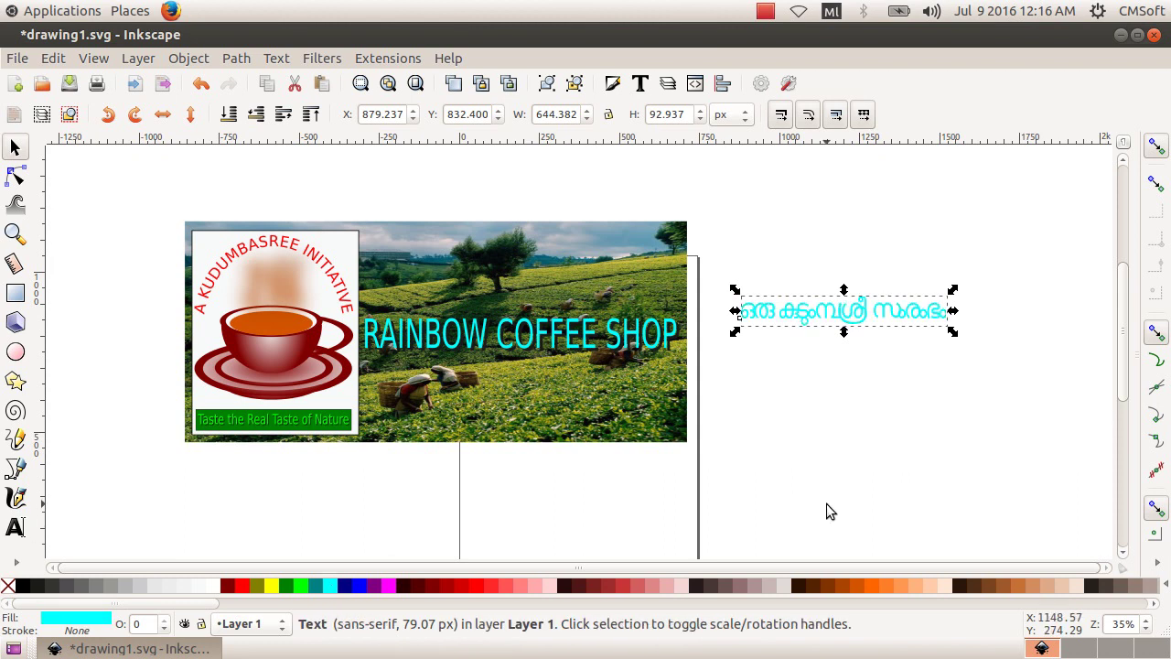
left_click_drag(844, 332, 847, 323)
left_click(852, 355)
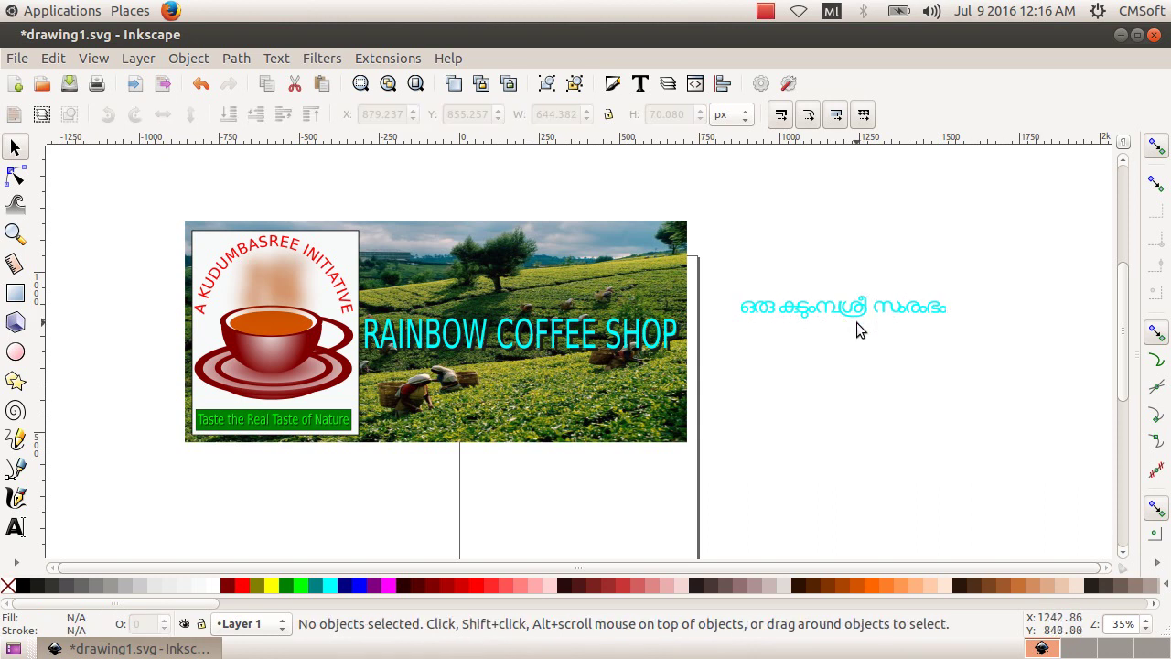
left_click(858, 322)
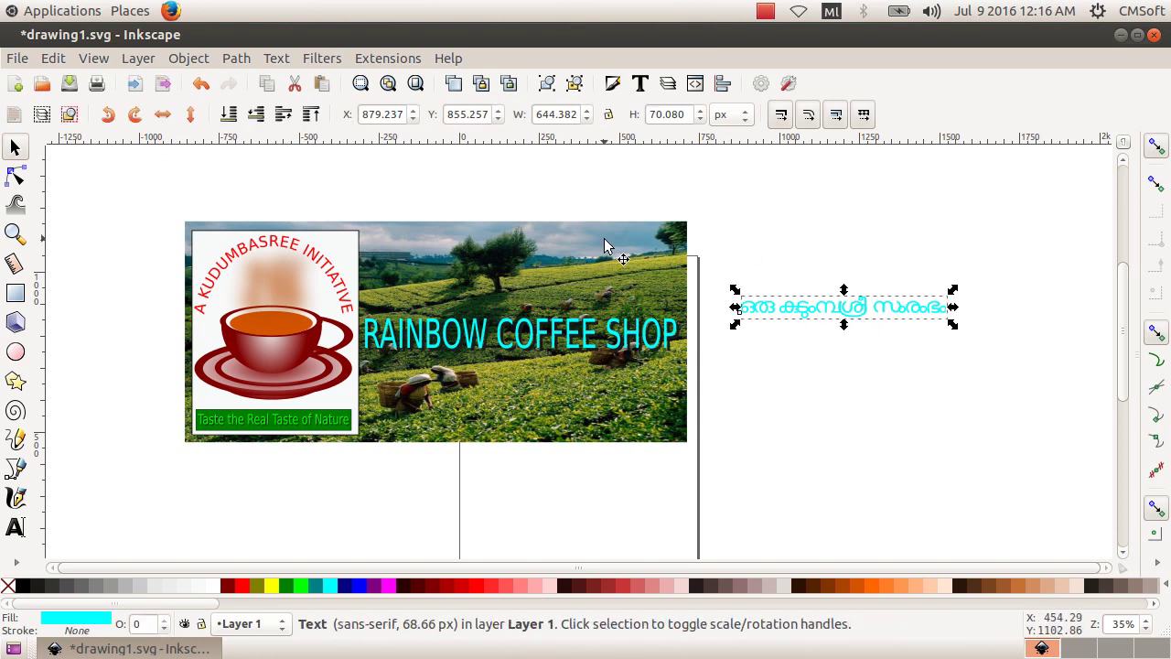
left_click(16, 294)
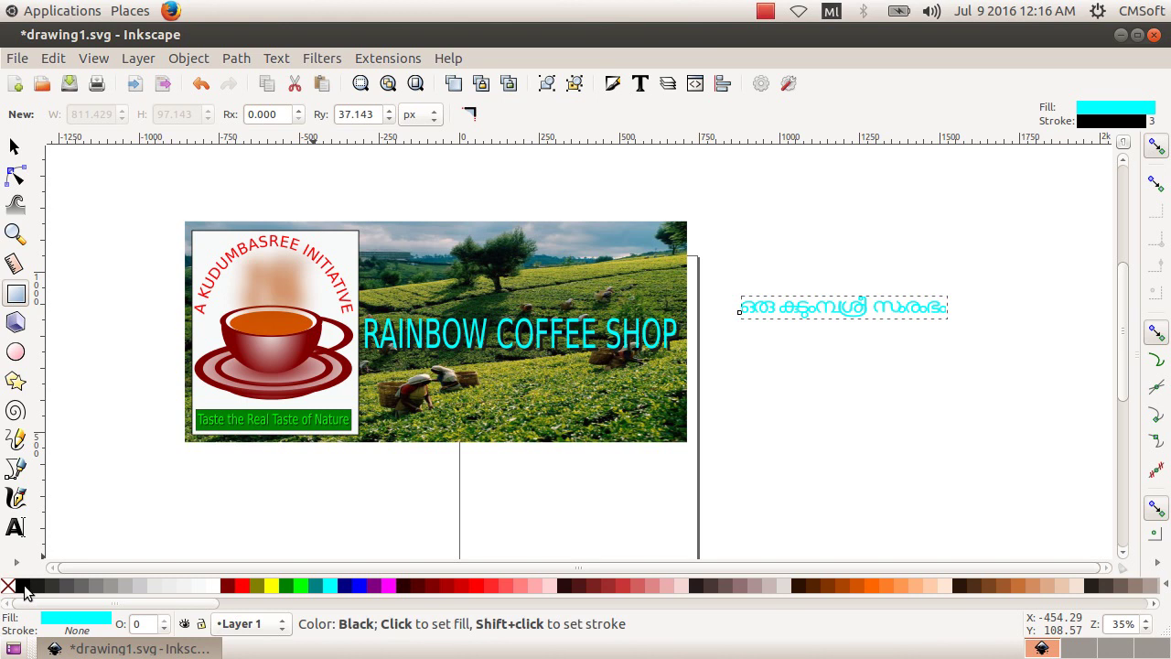
Draw a black rectangle above the caption and round its corners into a pill shape.
left_click(34, 590)
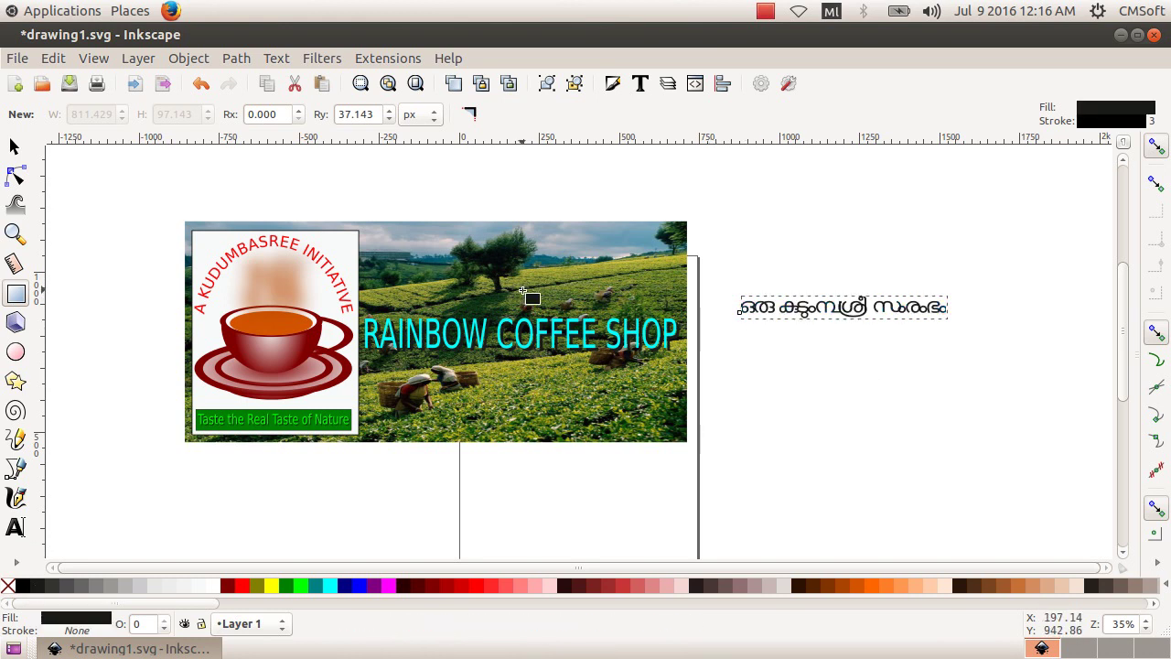
left_click_drag(777, 214, 996, 253)
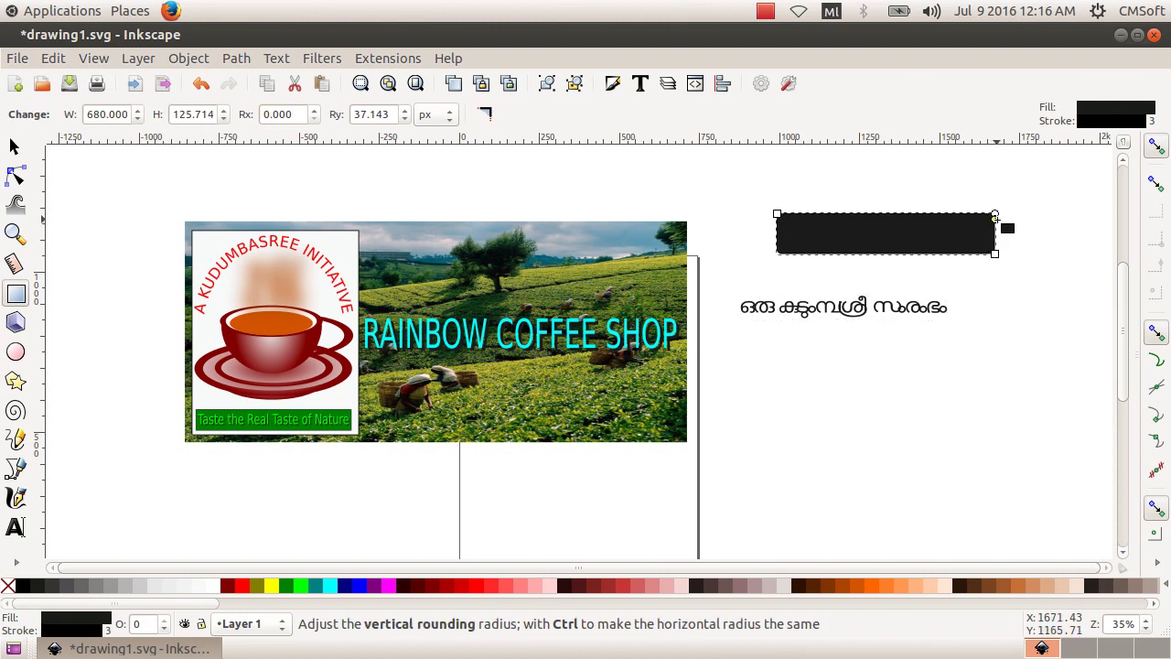
left_click_drag(997, 223, 996, 221)
mouse_move(997, 223)
left_mouse_down()
mouse_move(1005, 240)
mouse_move(1005, 220)
left_mouse_up()
left_click_drag(995, 217, 995, 231)
left_click_drag(995, 231, 996, 231)
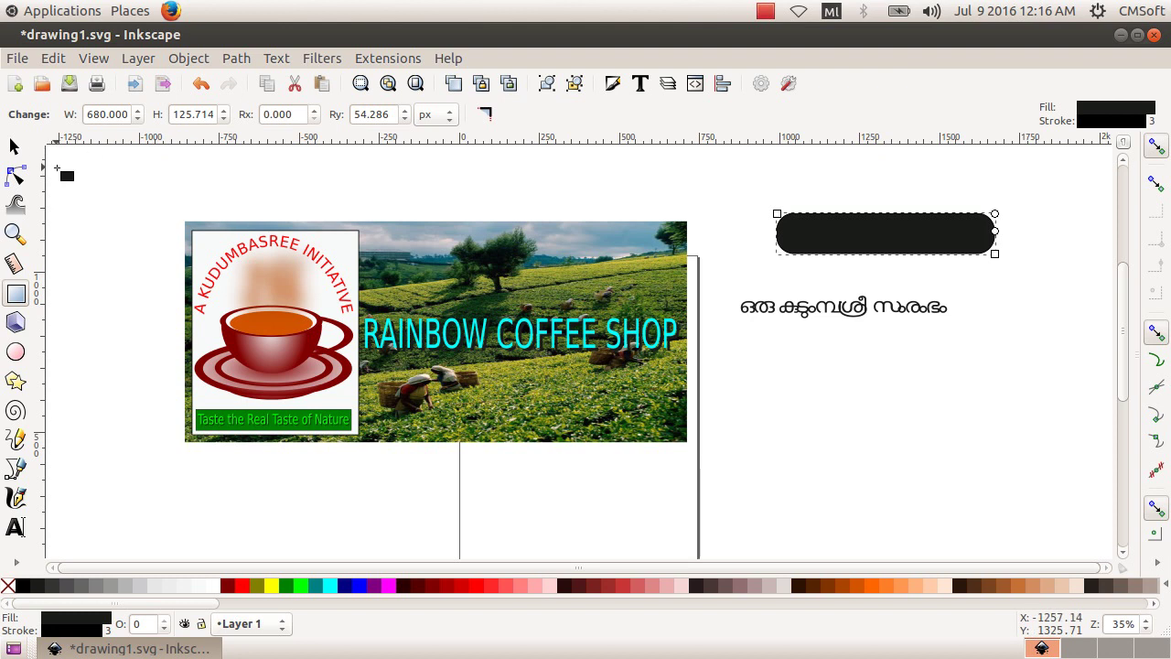
left_click(14, 146)
Recolour the caption Aqua, move it onto the black pill, and raise it to the front.
left_click(742, 311)
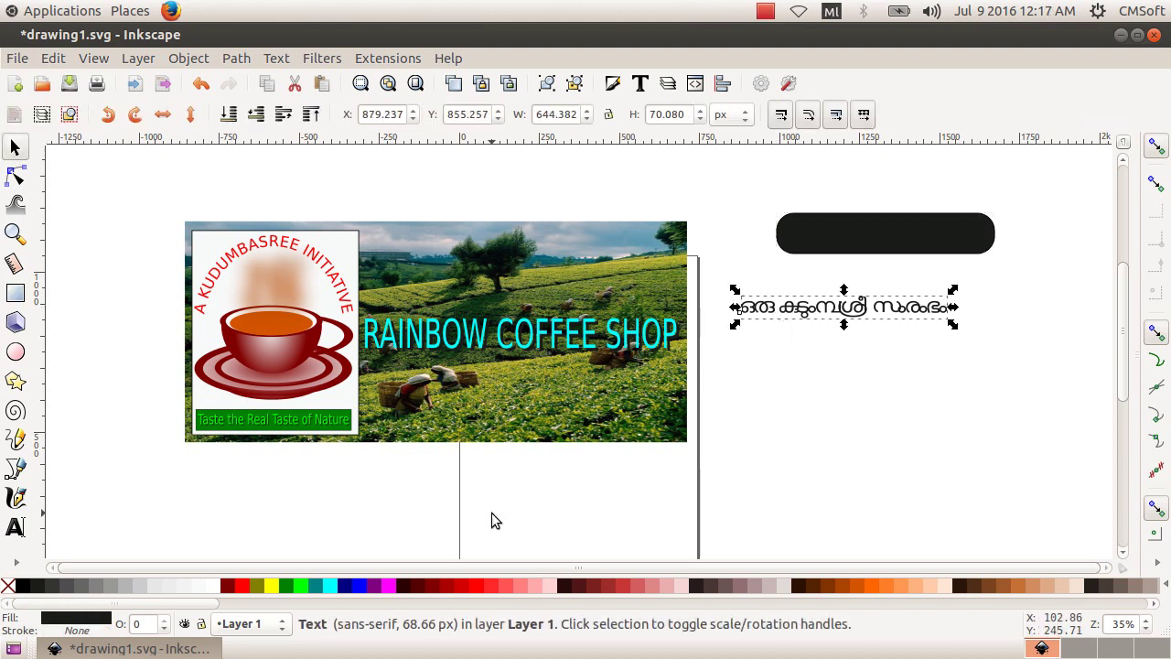
left_click(330, 587)
mouse_move(821, 316)
left_mouse_down()
mouse_move(874, 245)
mouse_move(872, 302)
mouse_move(872, 278)
left_mouse_up()
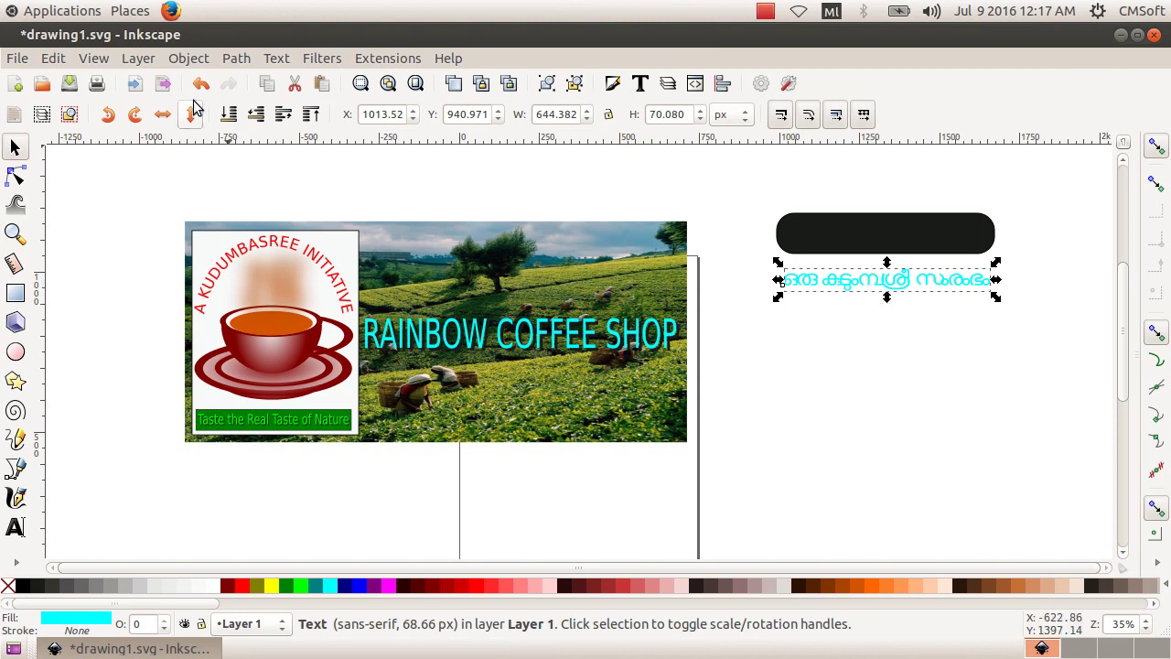
left_click(191, 61)
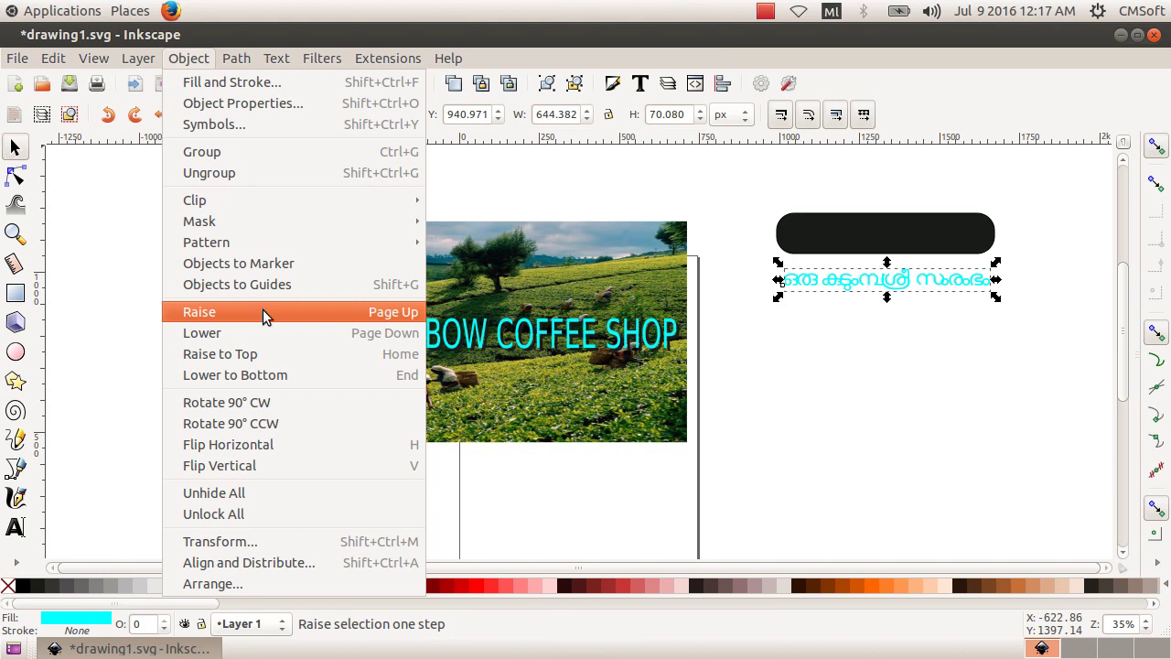
left_click(277, 353)
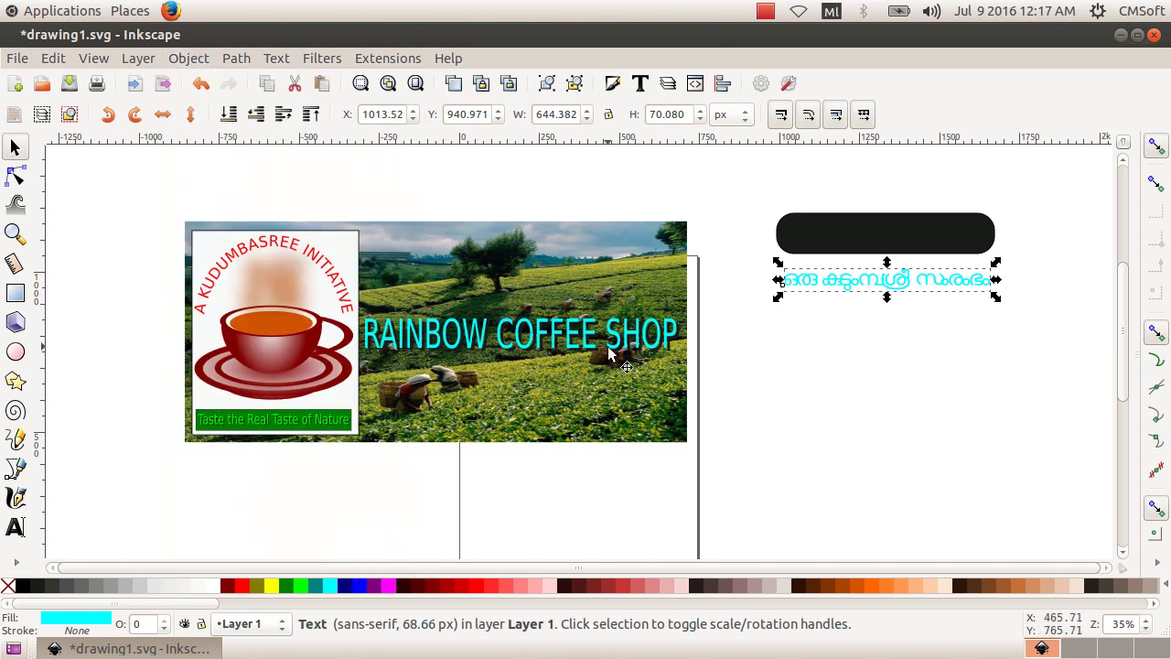
Nudge the caption into place and trim the black pill's height to fit it.
left_click(856, 258)
mouse_move(852, 272)
left_mouse_down()
mouse_move(867, 245)
mouse_move(885, 263)
mouse_move(886, 252)
left_mouse_up()
left_click(885, 277)
left_click(901, 243)
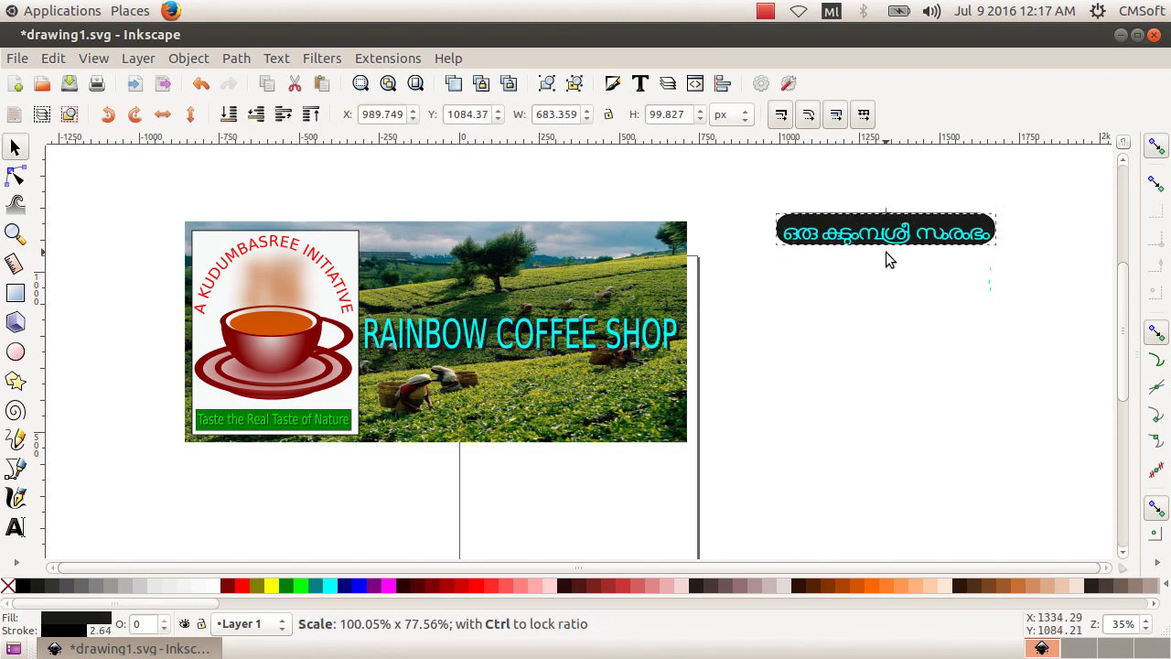
left_click_drag(888, 208, 887, 216)
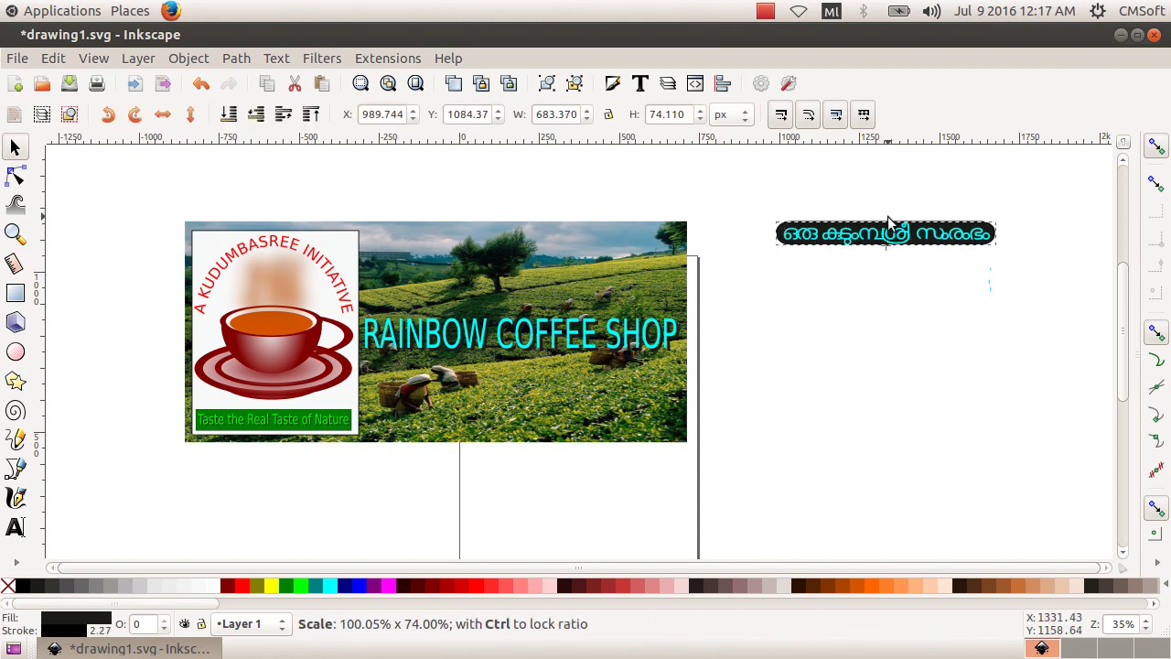
left_click(890, 293)
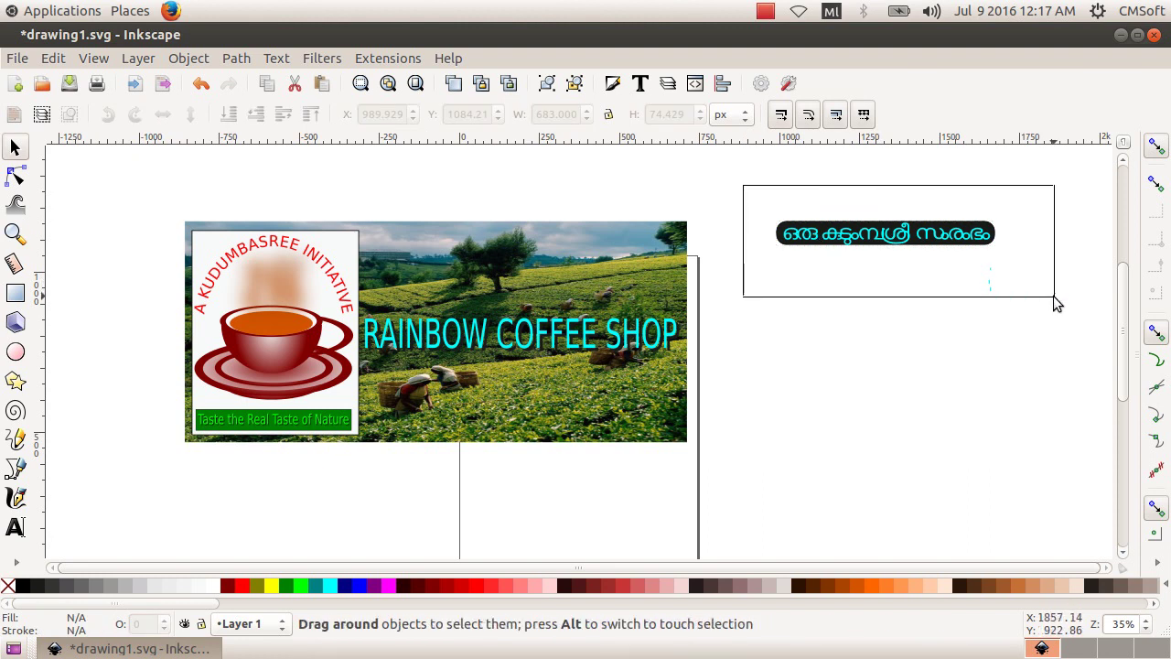
Group the Malayalam caption with its black pill bar.
left_click_drag(746, 185, 1058, 297)
left_click(190, 58)
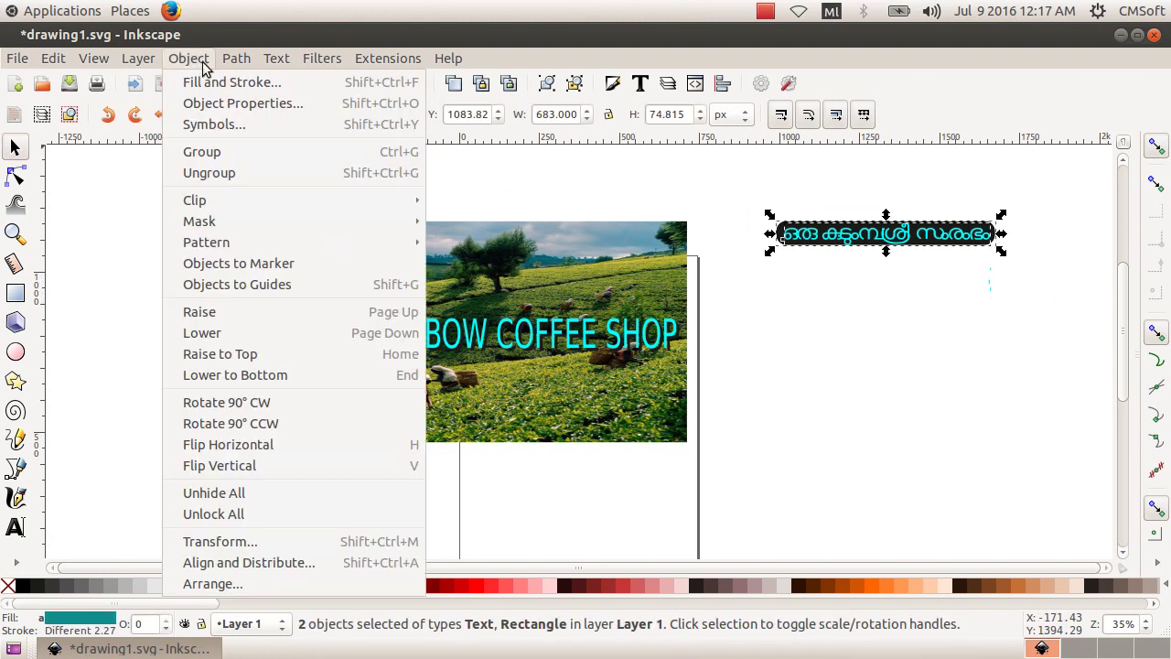
left_click(240, 147)
left_click(874, 332)
Move the caption group to the banner's lower-right corner and shrink it.
mouse_move(948, 233)
left_mouse_down()
mouse_move(641, 425)
mouse_move(626, 422)
left_mouse_up()
left_click_drag(452, 427, 497, 429)
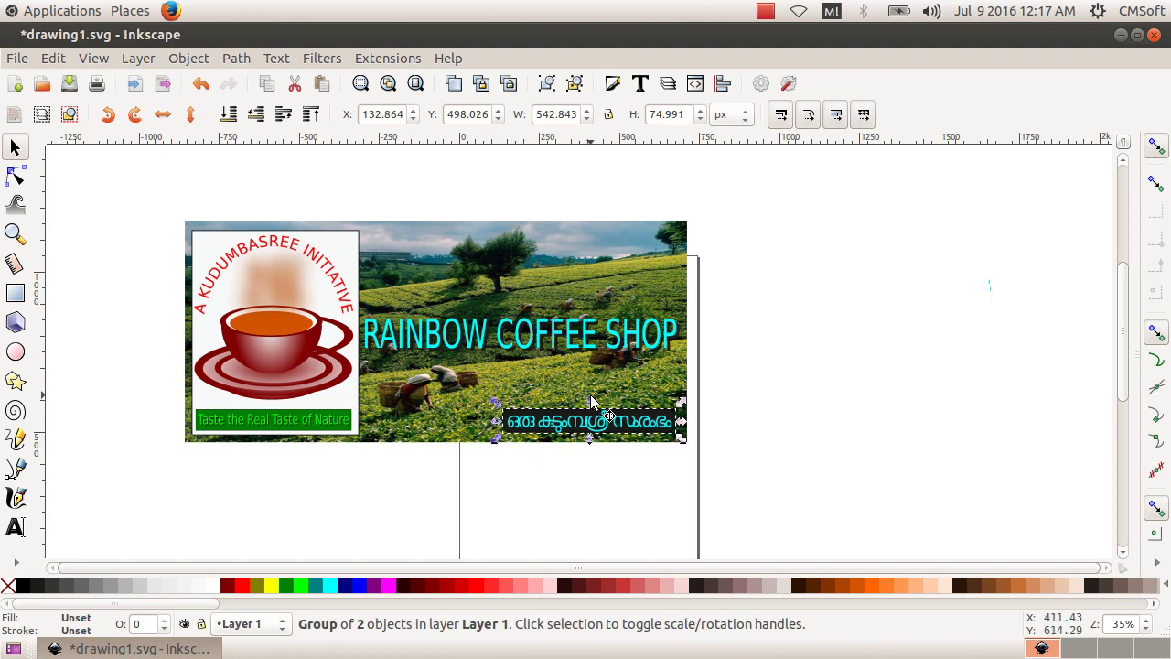
left_click_drag(588, 403, 598, 424)
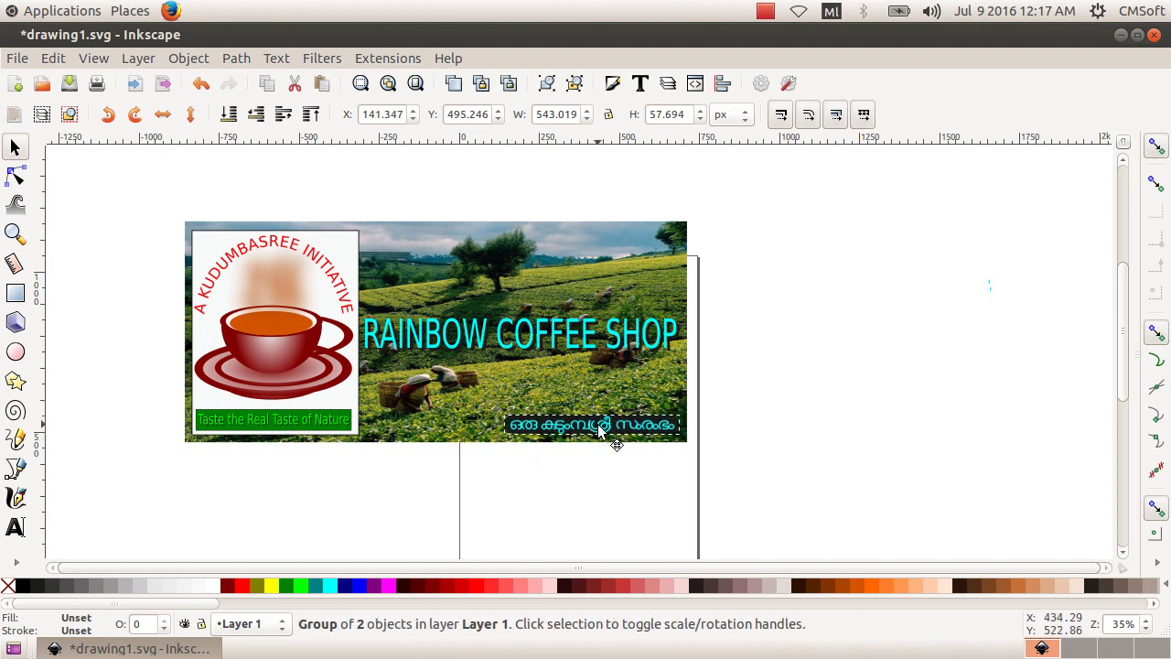
left_click(516, 469)
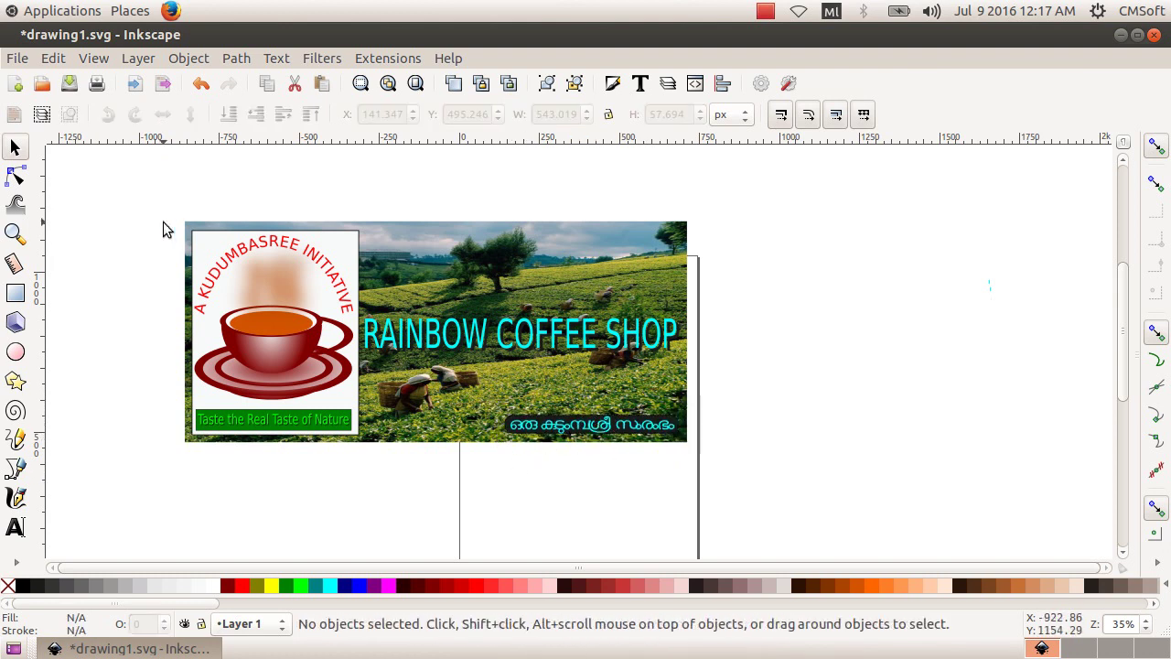
Group the whole banner together with its caption group.
left_click_drag(140, 186, 762, 516)
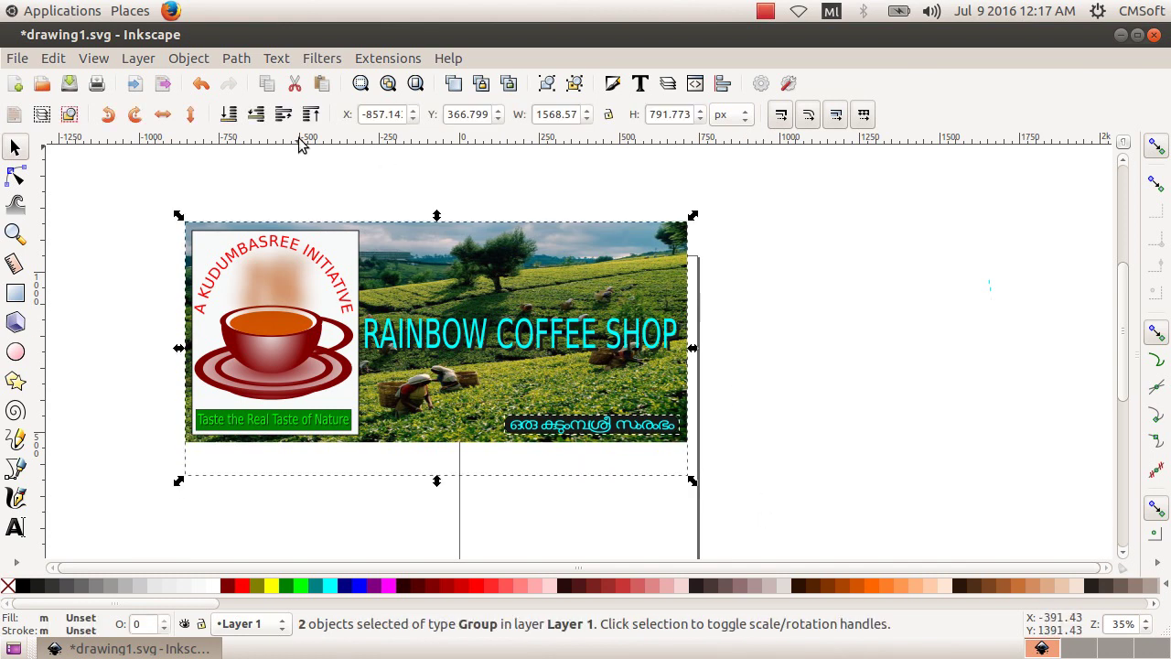
left_click(192, 59)
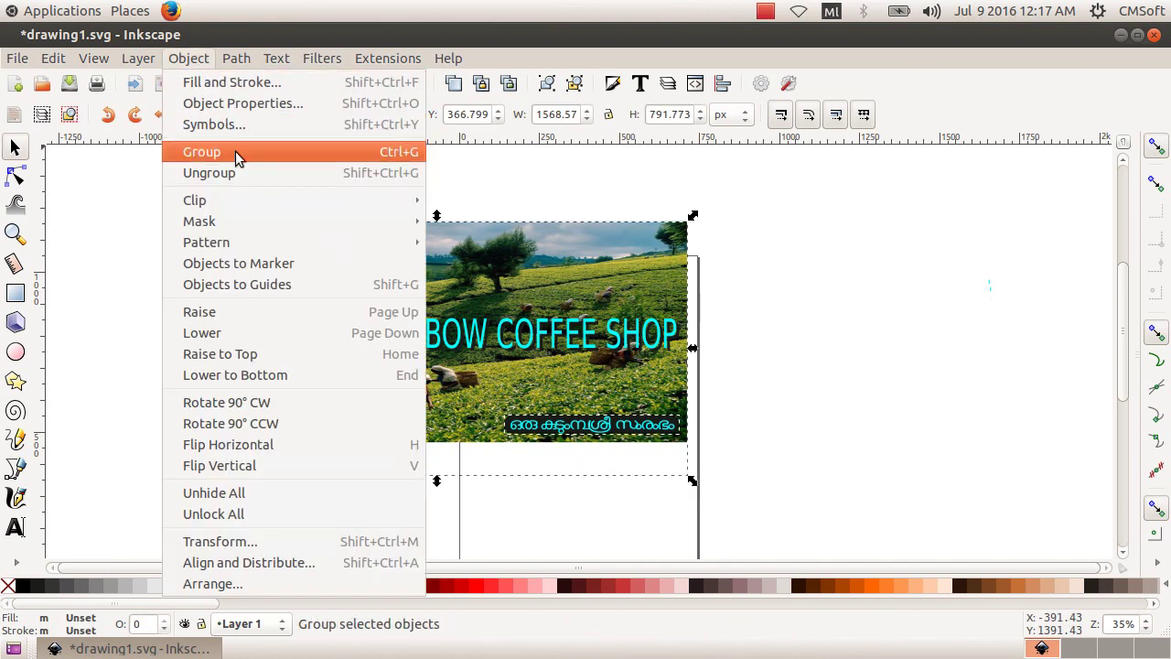
left_click(235, 153)
left_click(693, 436)
Reposition the combined banner group further left on the canvas.
mouse_move(513, 384)
left_mouse_down()
mouse_move(711, 405)
mouse_move(750, 444)
left_mouse_up()
left_click(886, 445)
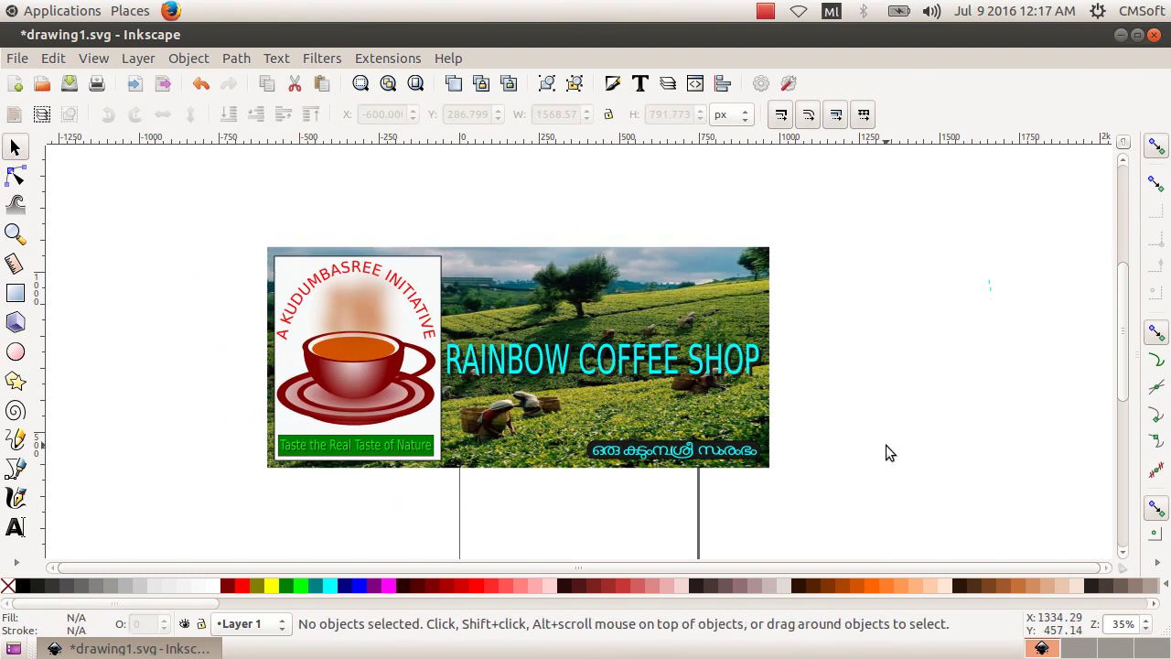
left_click(753, 429)
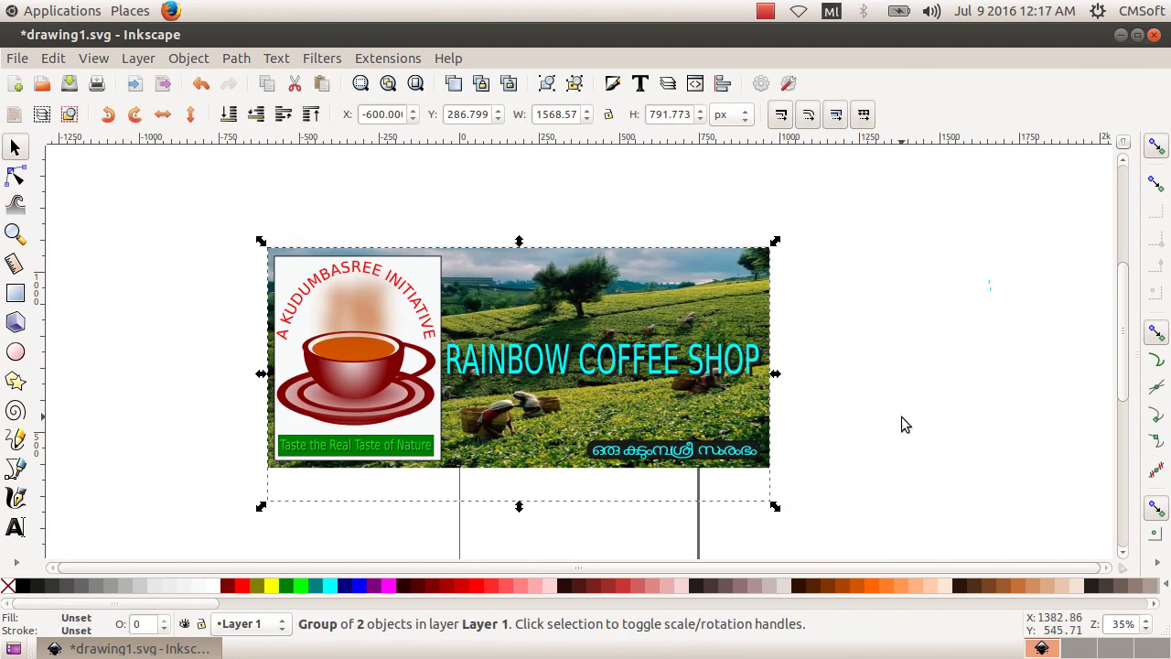
left_click(901, 423)
left_click_drag(676, 427, 601, 401)
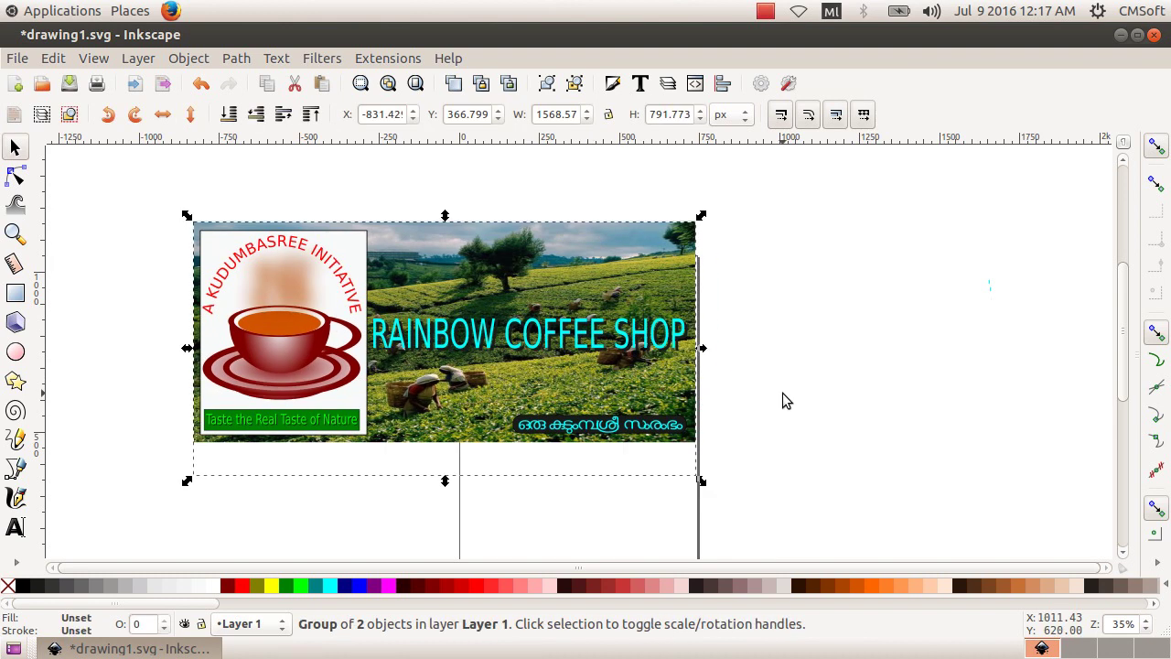
left_click(783, 394)
Select the whole banner group and save drawing1.svg.
left_click_drag(152, 190, 748, 499)
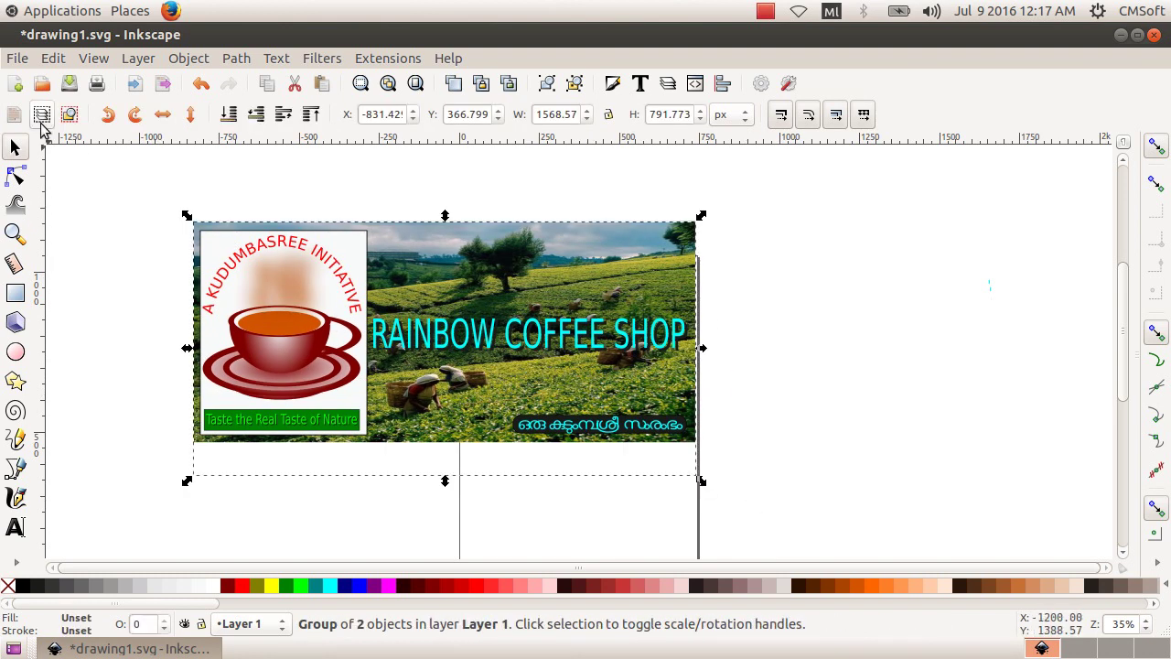
left_click(68, 83)
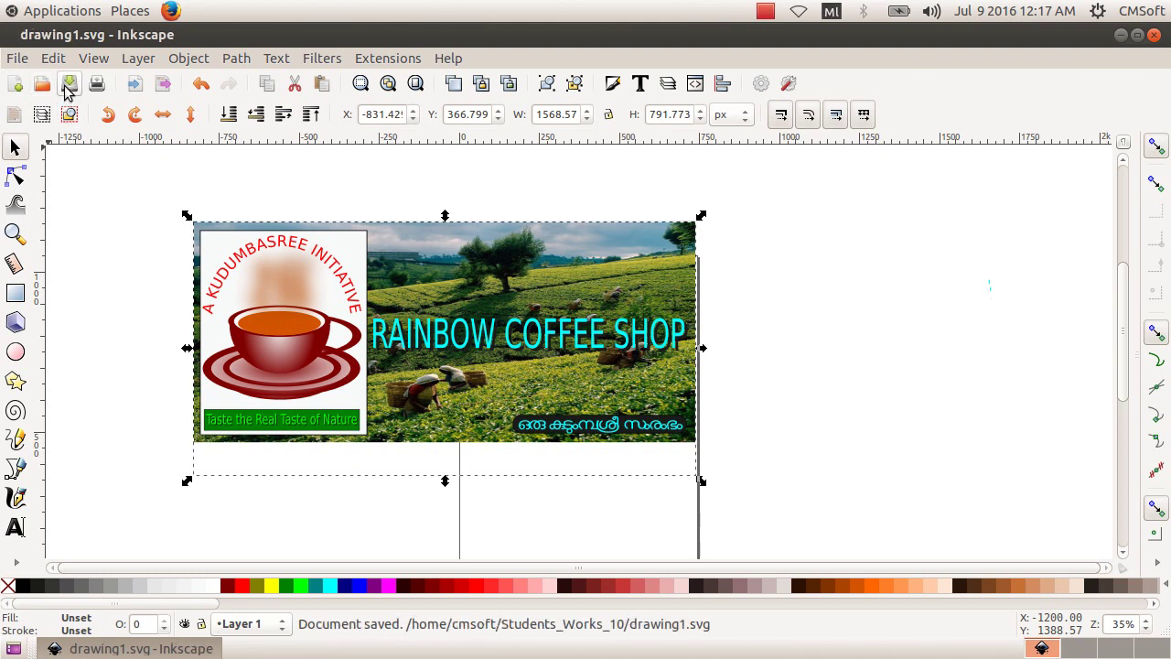
left_click(68, 84)
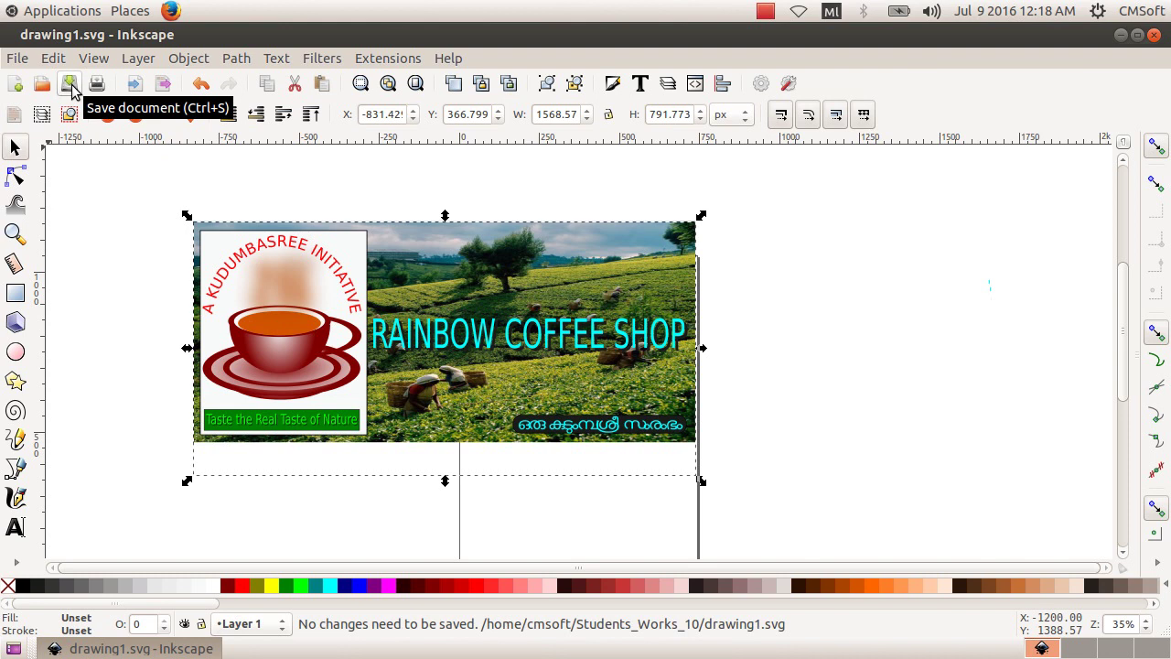
Export the selected banner as g4442.png (1569 × 792) using the Selection export area.
left_click(16, 58)
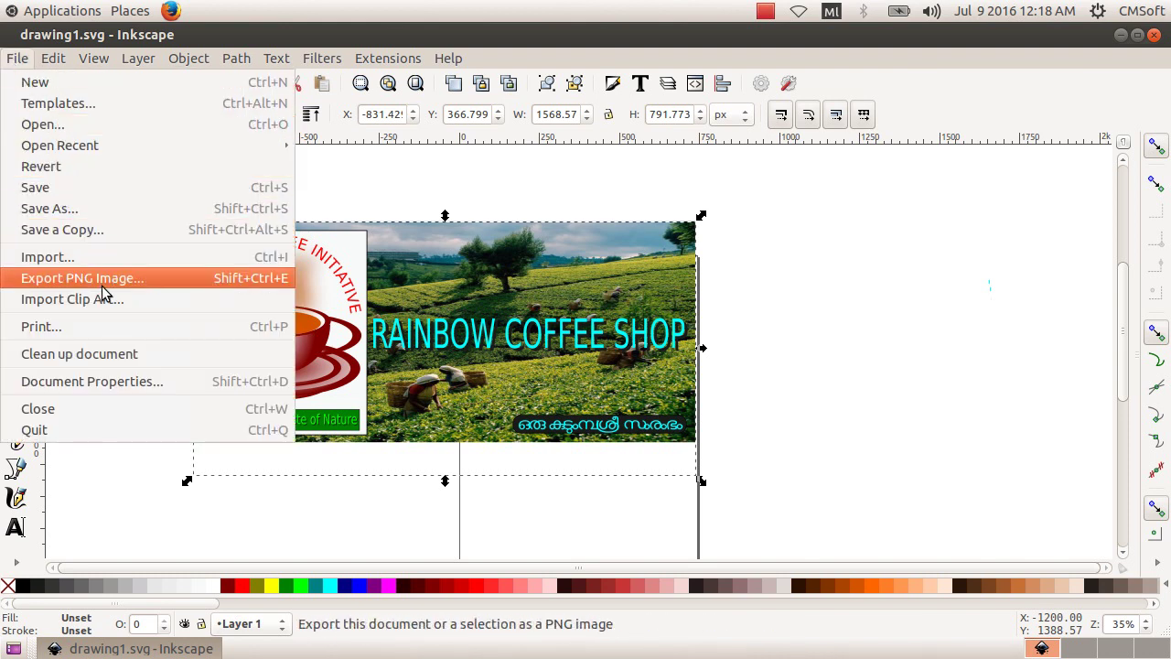
left_click(140, 287)
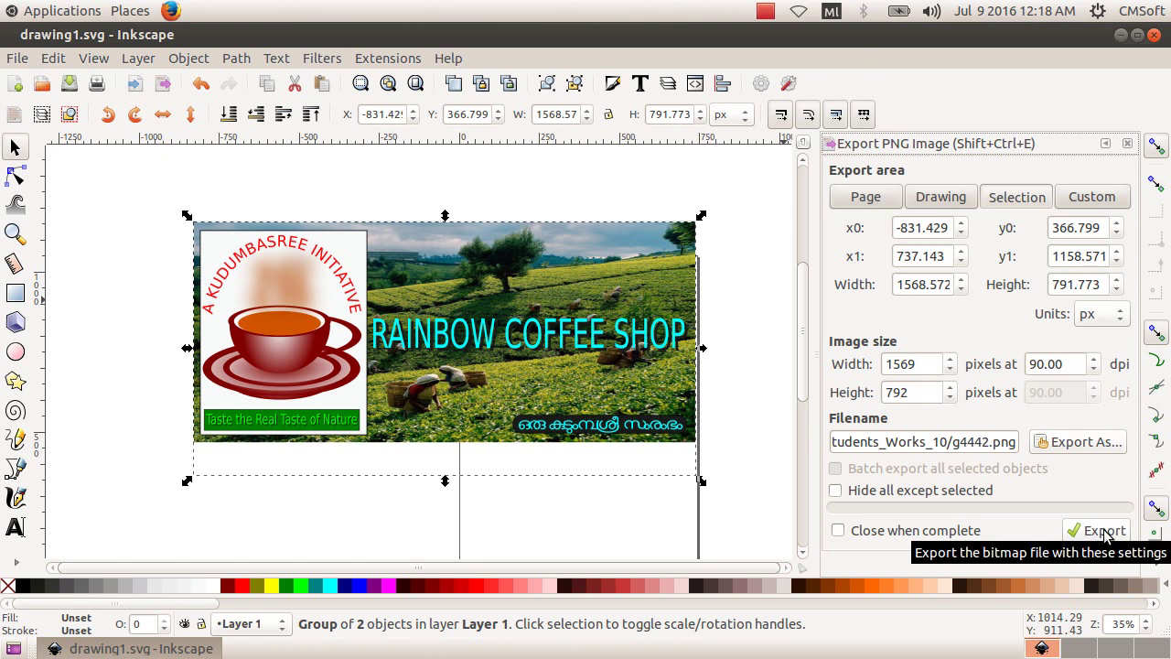
left_click(1105, 532)
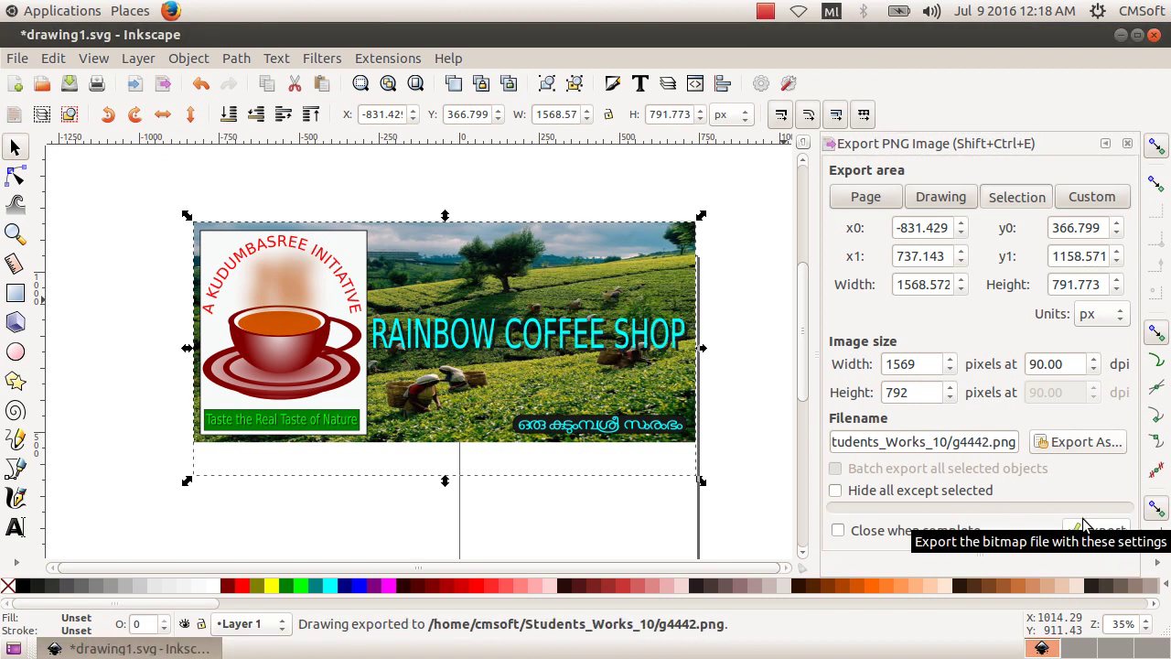
Minimize Inkscape and open the Students_Works_10 folder from the Home folder.
left_click(1120, 35)
left_click(758, 207)
double_click(79, 75)
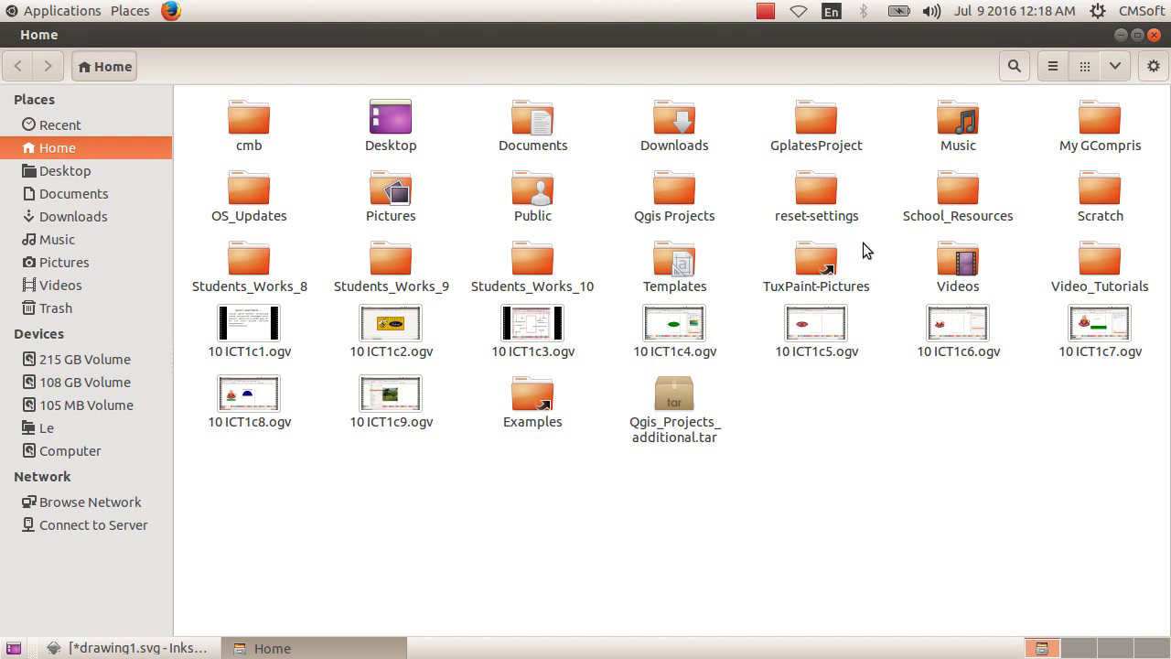
double_click(525, 266)
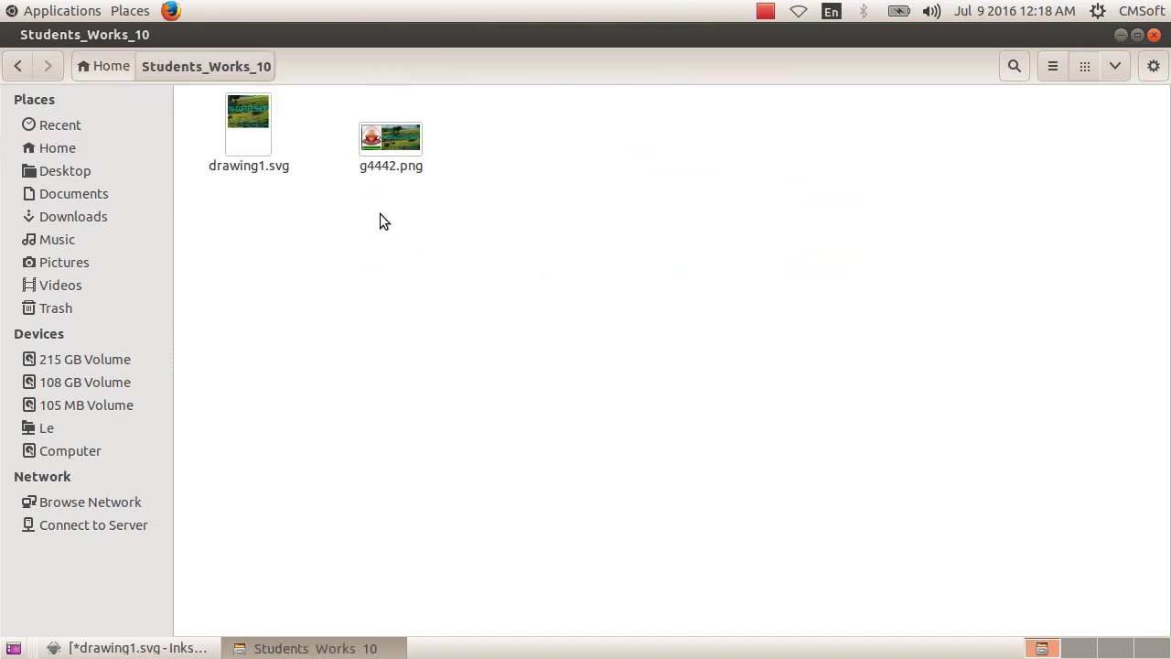
Open g4442.png in Image Viewer to check the exported banner with its cyan caption.
double_click(406, 145)
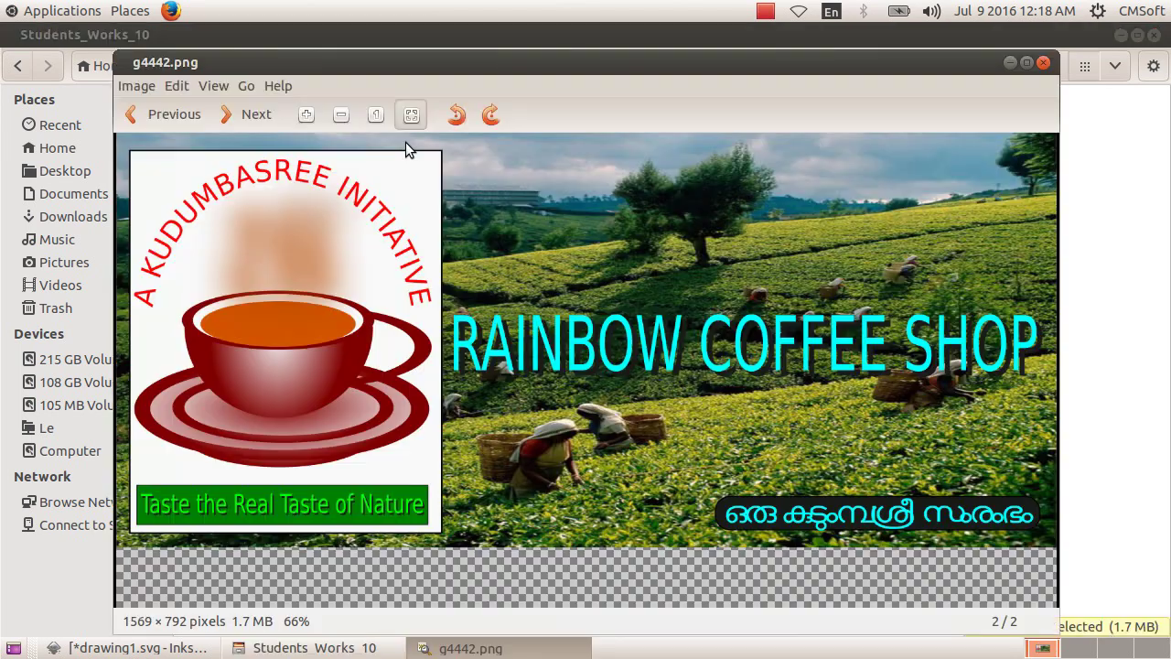